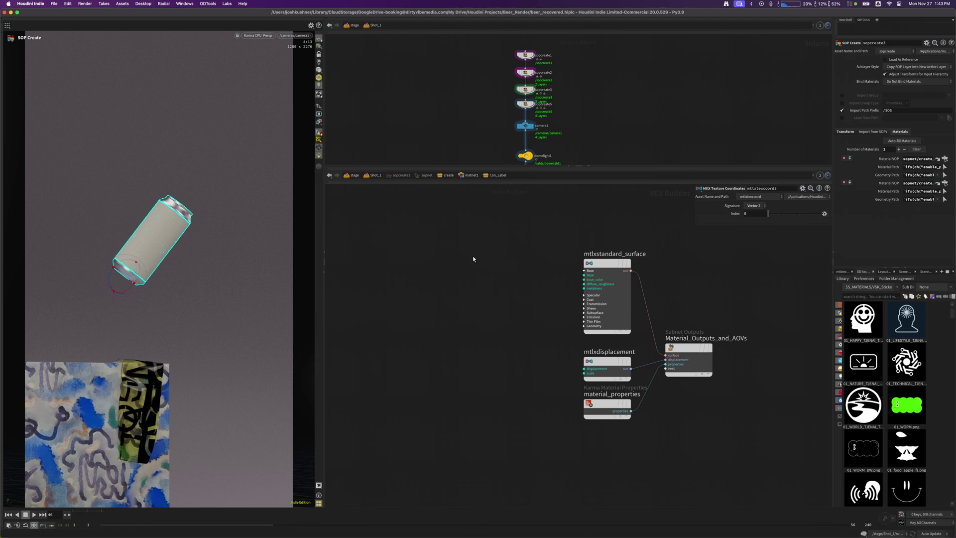
scroll(440, 267, "up", 2)
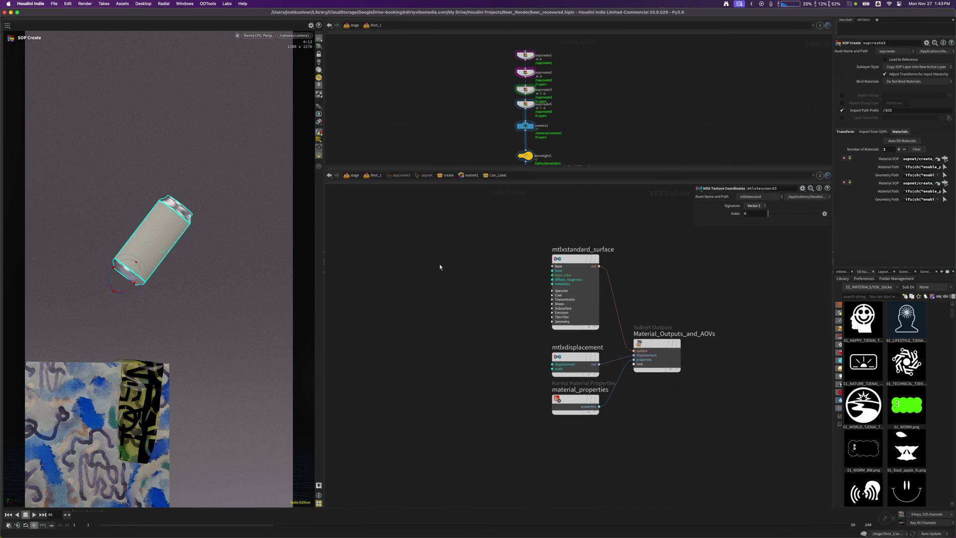
scroll(461, 288, "down", 2)
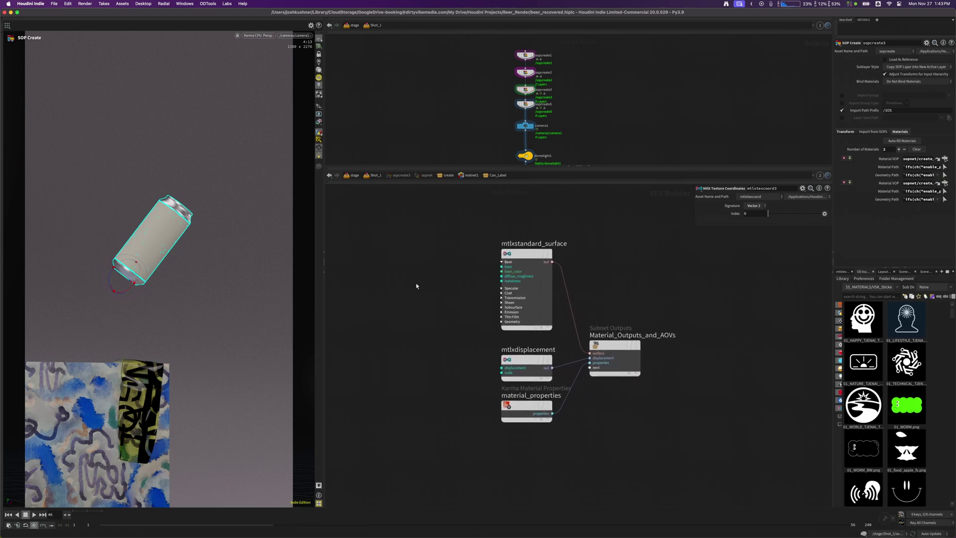
scroll(465, 300, "down", 2)
middle_click_drag(446, 298, 511, 308)
scroll(487, 304, "down", 1)
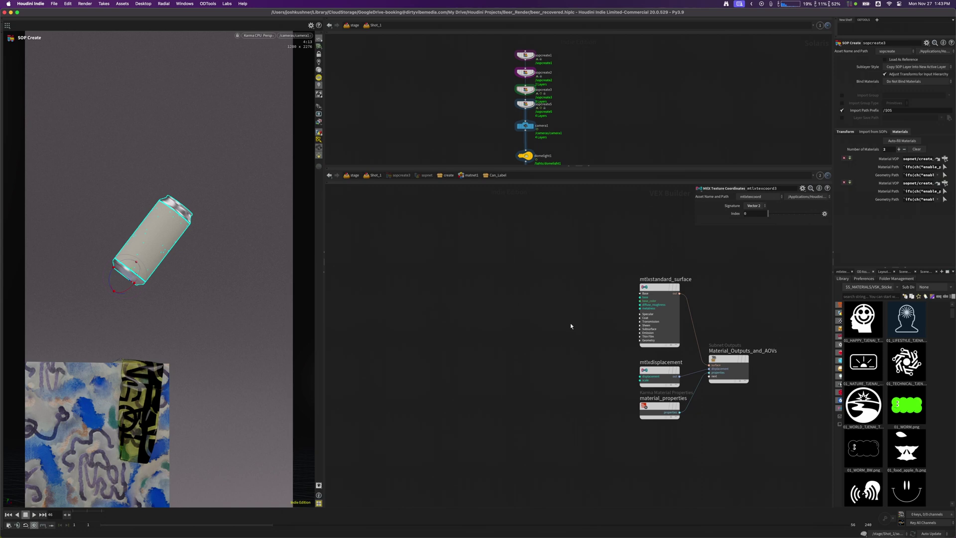
middle_click_drag(586, 275, 506, 230)
Go up to the material network, add a Karma Material Builder below Aluminum and Can_Label, and delete it again
left_click(471, 176)
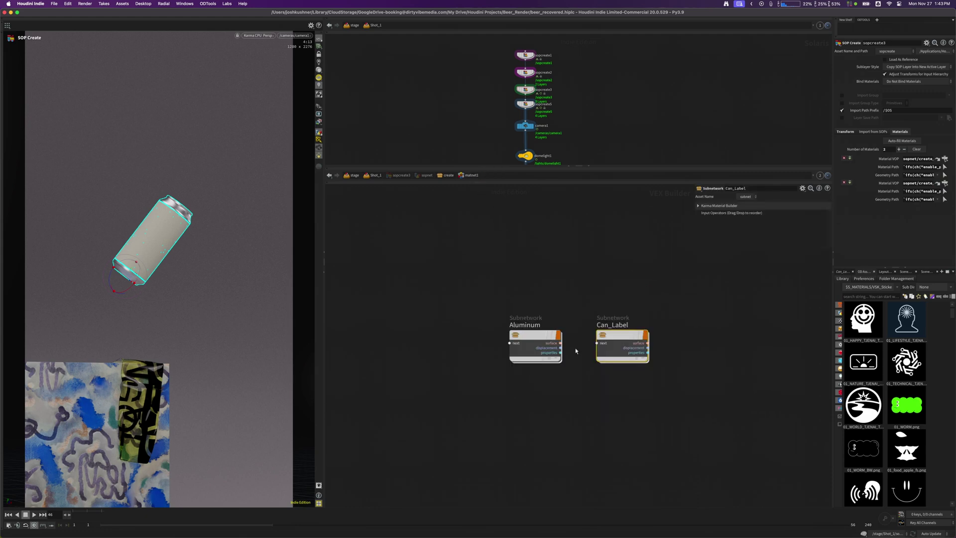
key("Tab")
type("karma")
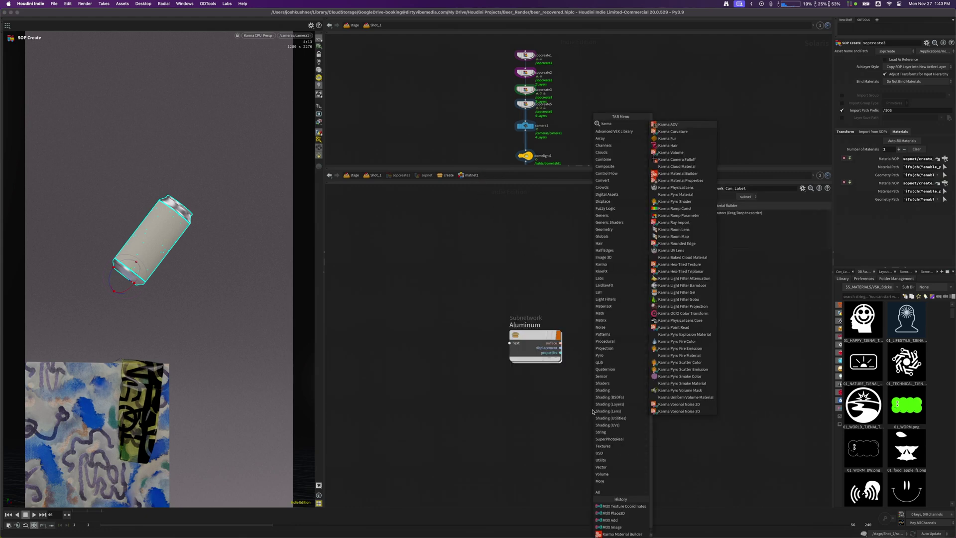
type("t")
key("Down")
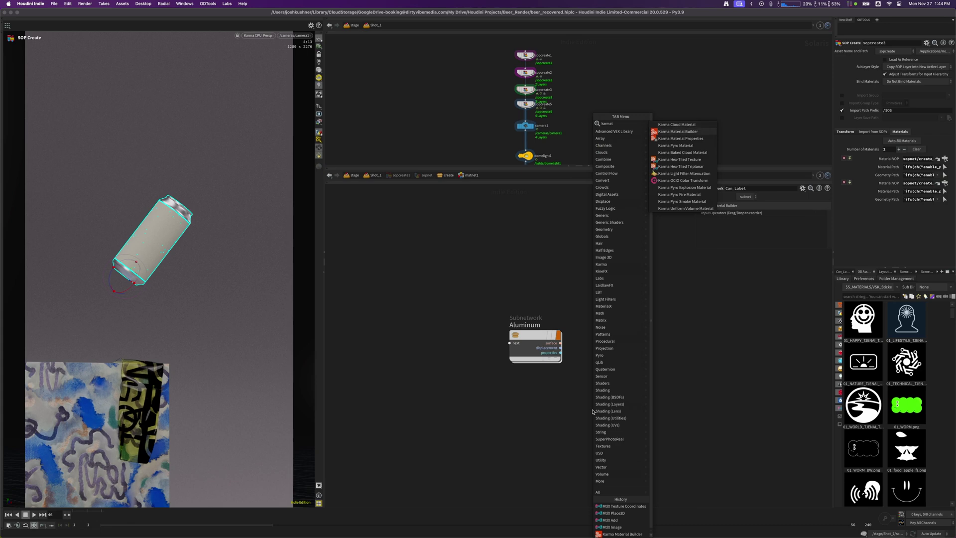
key("Return")
left_click(594, 412)
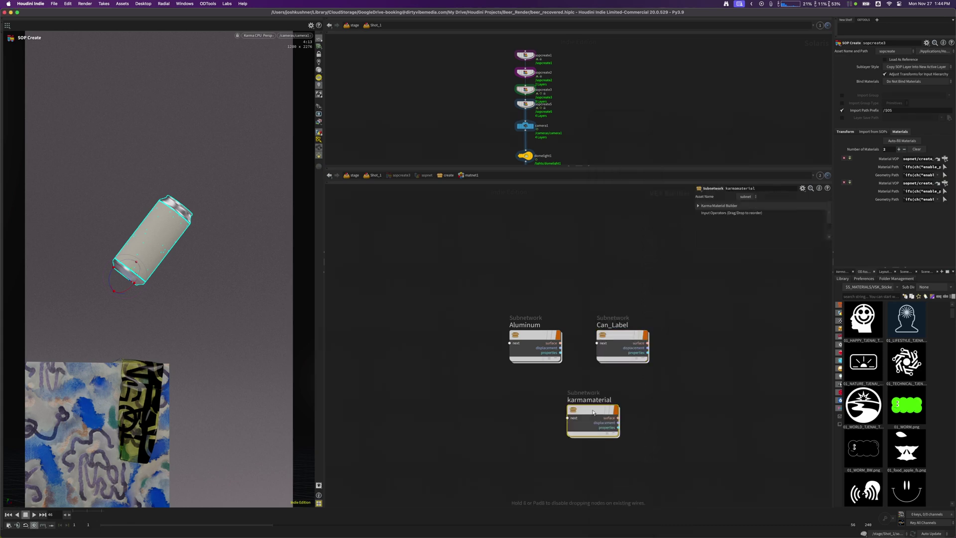
key("Delete")
Enter the Can_Label material and add an MtlX Image node level with the standard surface node, on its input side
mouse_move(611, 333)
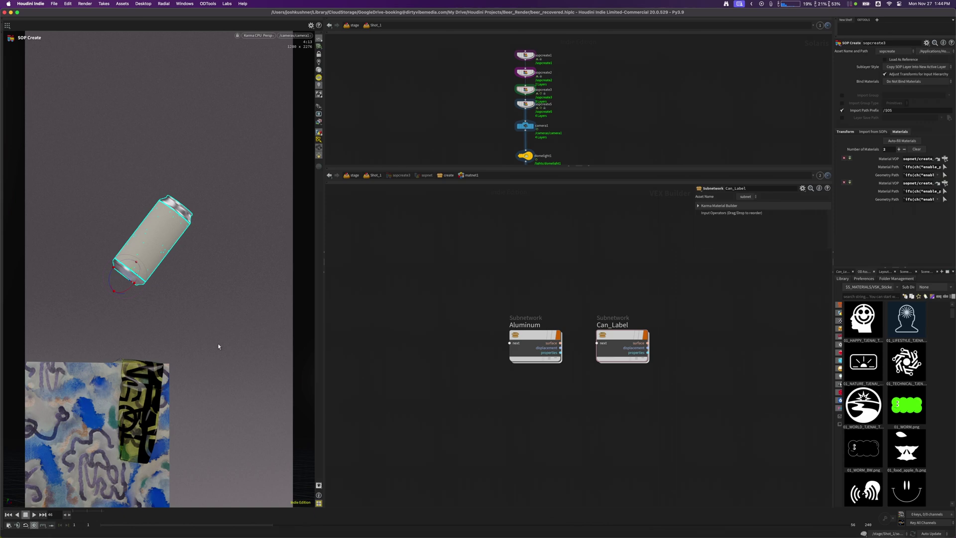
double_click(621, 343)
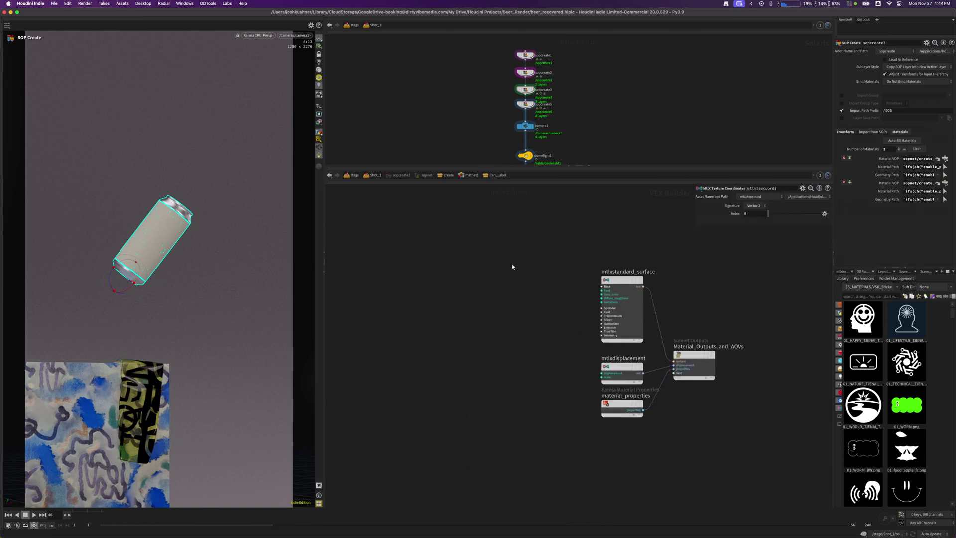
left_click(622, 281)
key("Tab")
type("Image")
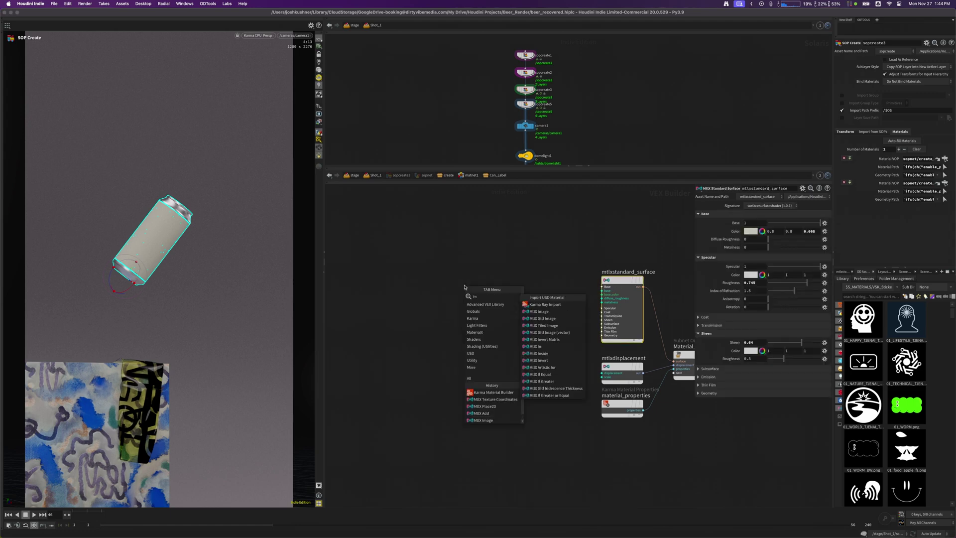
key("Return")
left_click(465, 285)
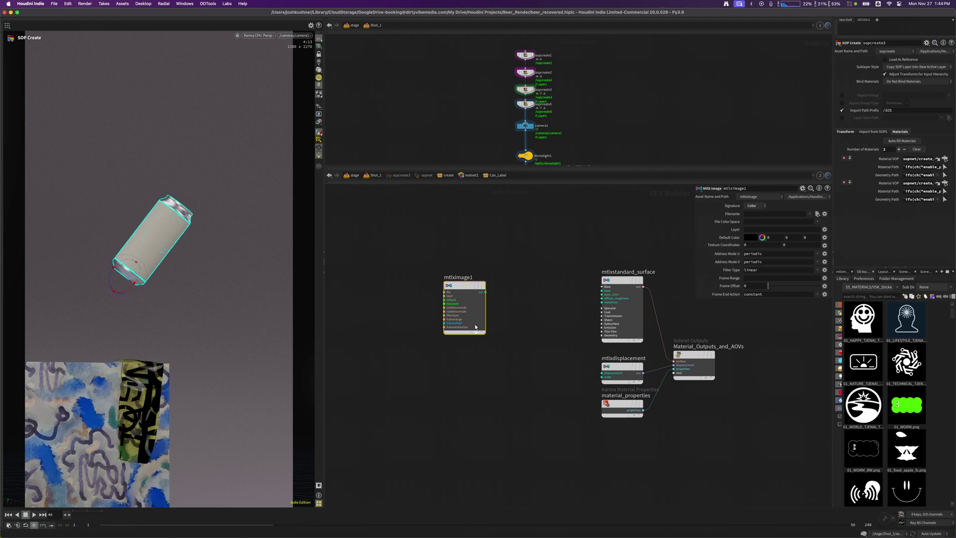
left_click_drag(468, 287, 479, 284)
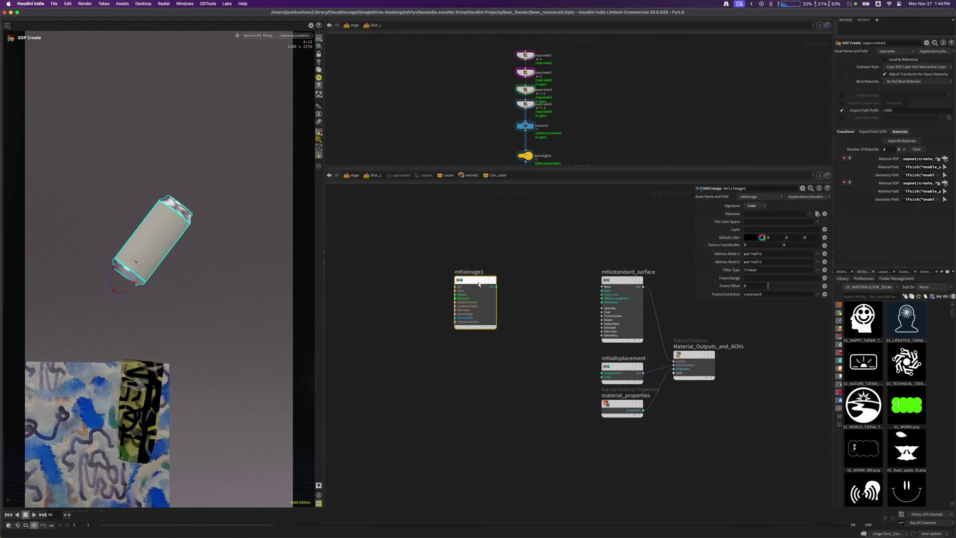
Connect the image node's output to the standard surface's base_color and load the 01_LIFESTYLE_TJENAI sticker into the image node
mouse_move(481, 285)
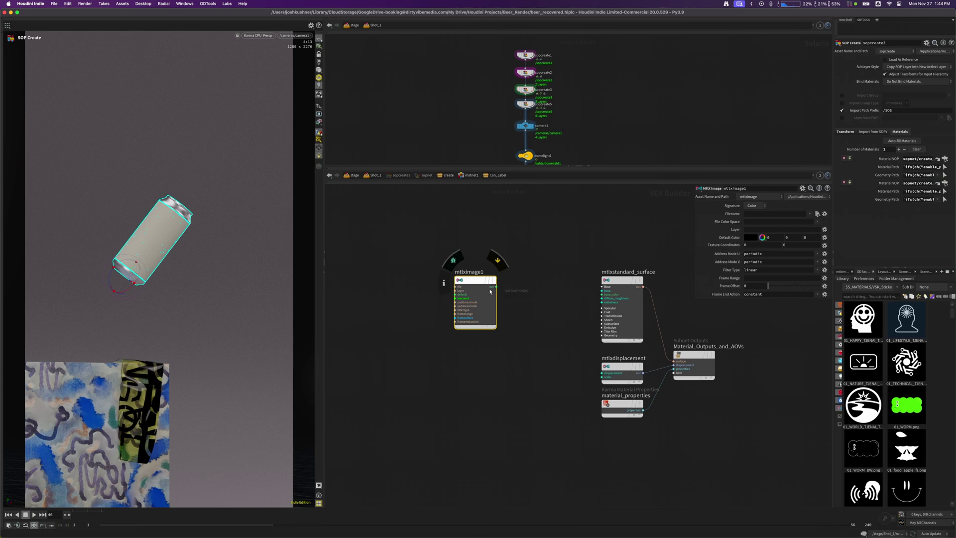
left_click(496, 287)
left_click(604, 295)
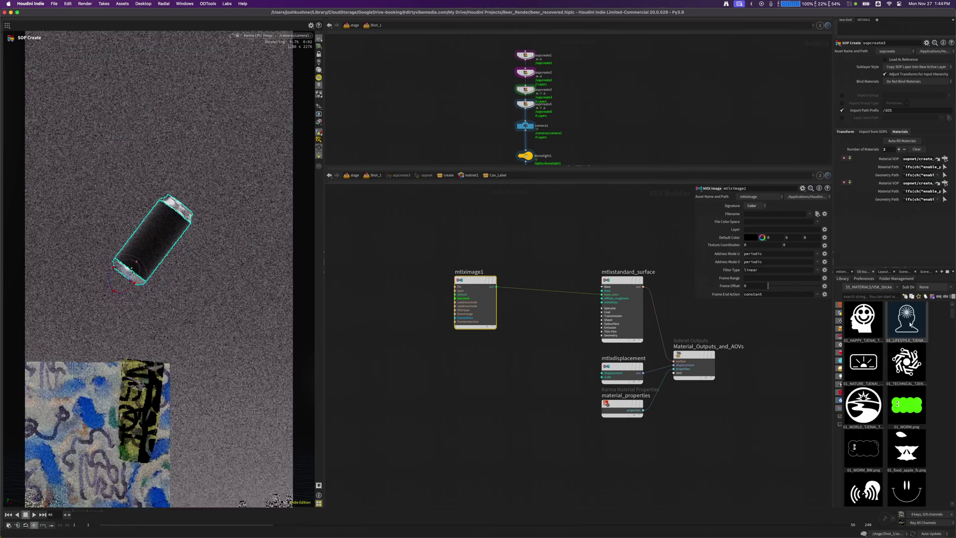
left_click_drag(906, 319, 489, 322)
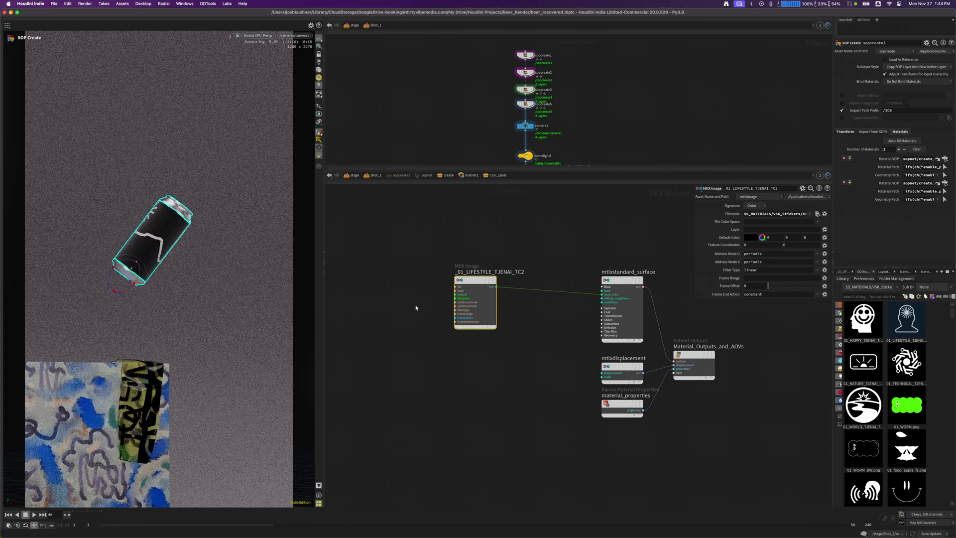
left_click_drag(473, 282, 508, 282)
Add an MtlX Place2D node ahead of the sticker image and connect it to the image's texcoord input
scroll(483, 306, "left", 10)
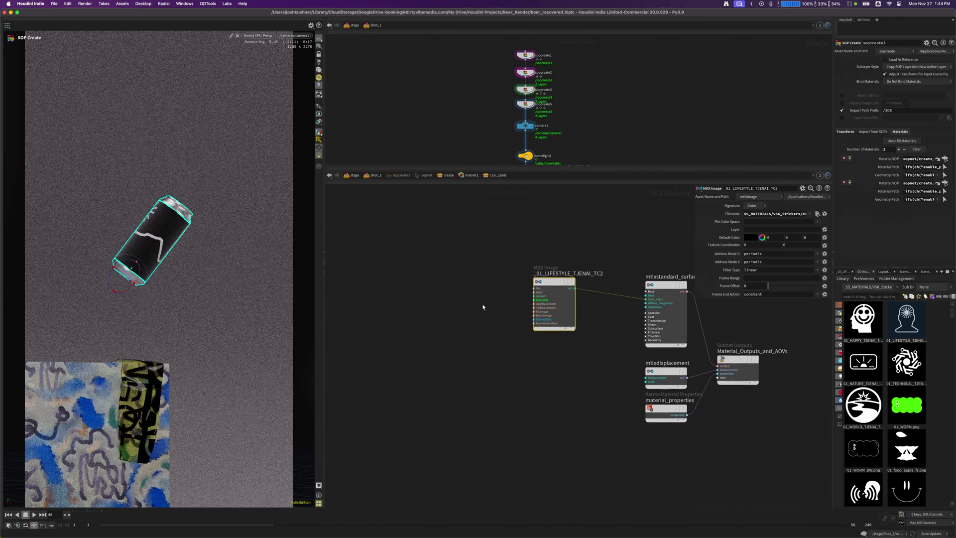
key("Tab")
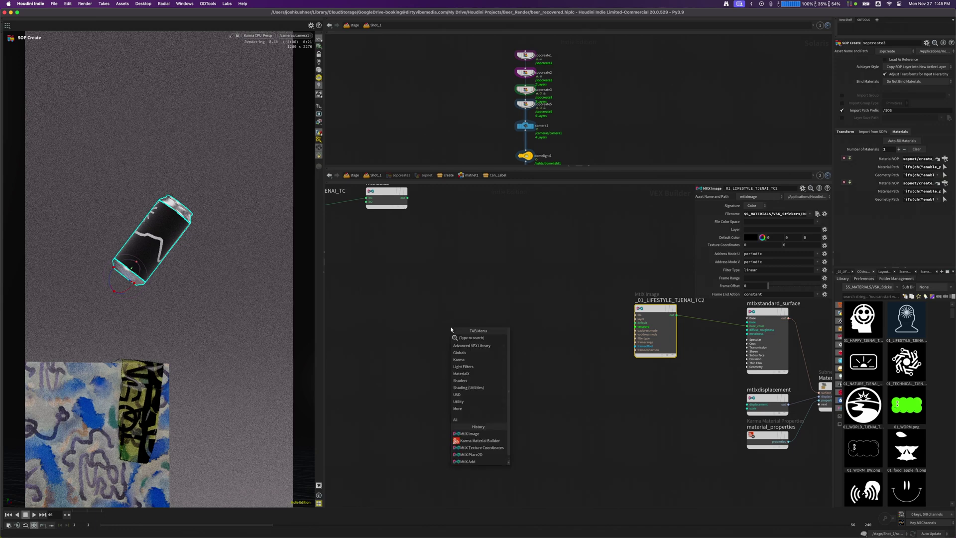
type("2dplac")
key("Return")
left_click(450, 327)
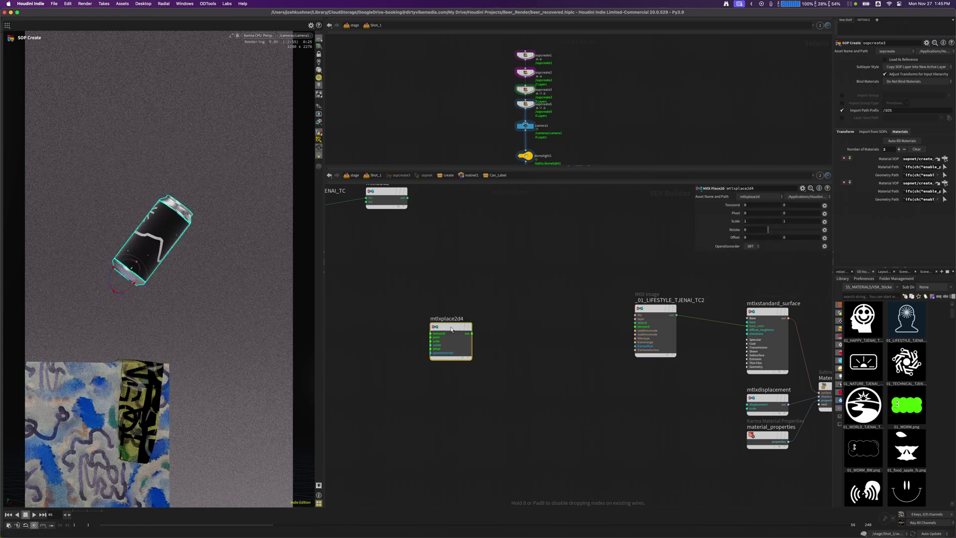
left_click_drag(460, 327, 568, 308)
left_click(580, 315)
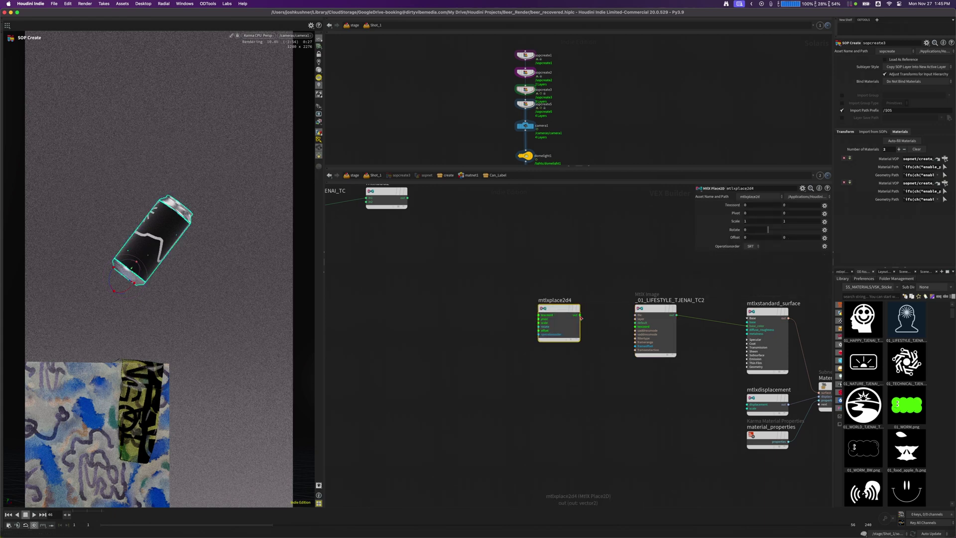
left_click(638, 330)
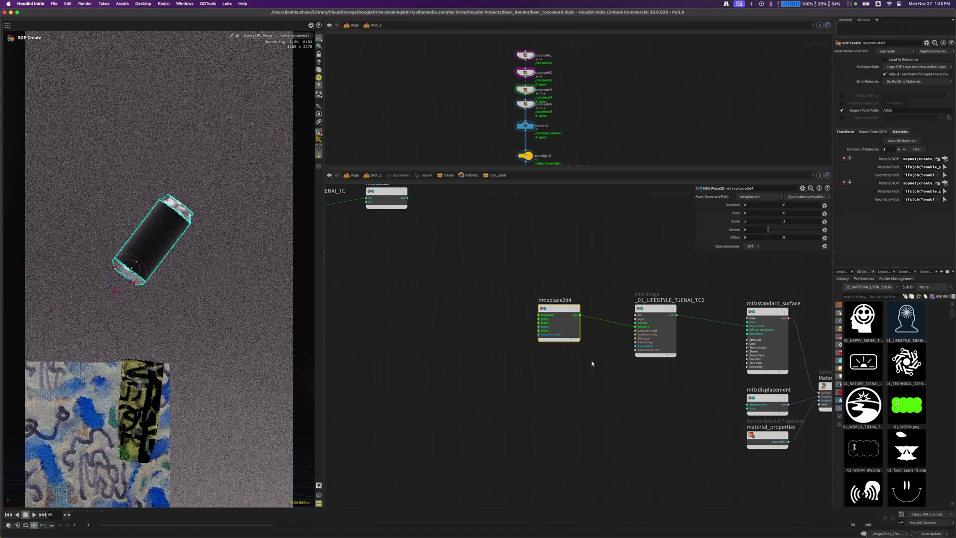
left_click_drag(558, 309, 563, 309)
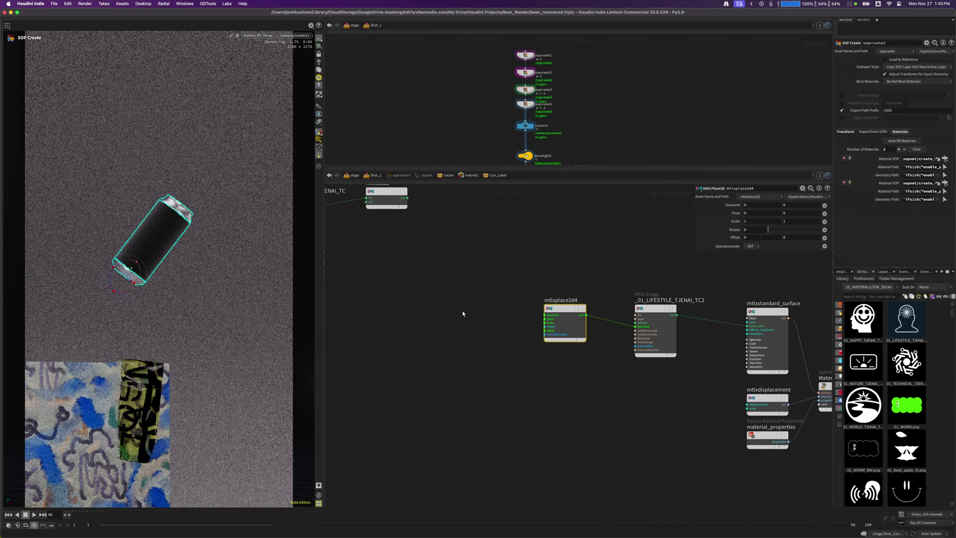
Add an MtlX Texture Coordinates node and connect it to the Place2D node's texcoord input
key("Tab")
type("texture")
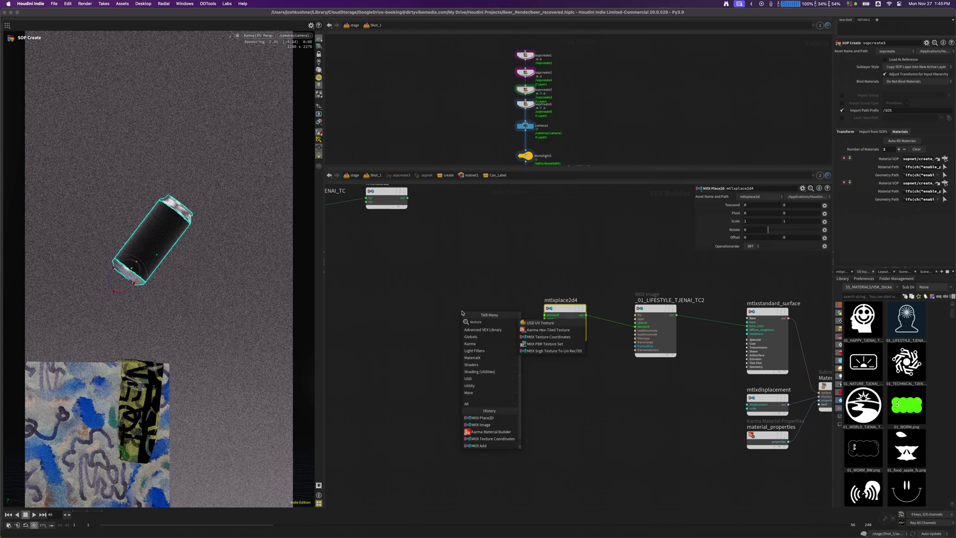
key("Down")
key("Return")
left_click(470, 315)
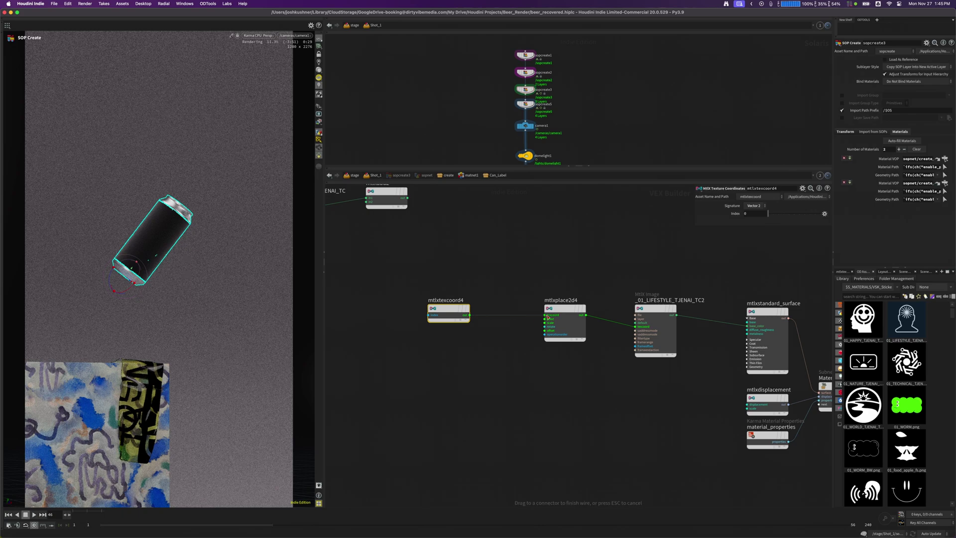
left_click(547, 316)
Set the Place2D node's scale to 0.2 by 0.2 and space the node further from the sticker image node
left_click(564, 323)
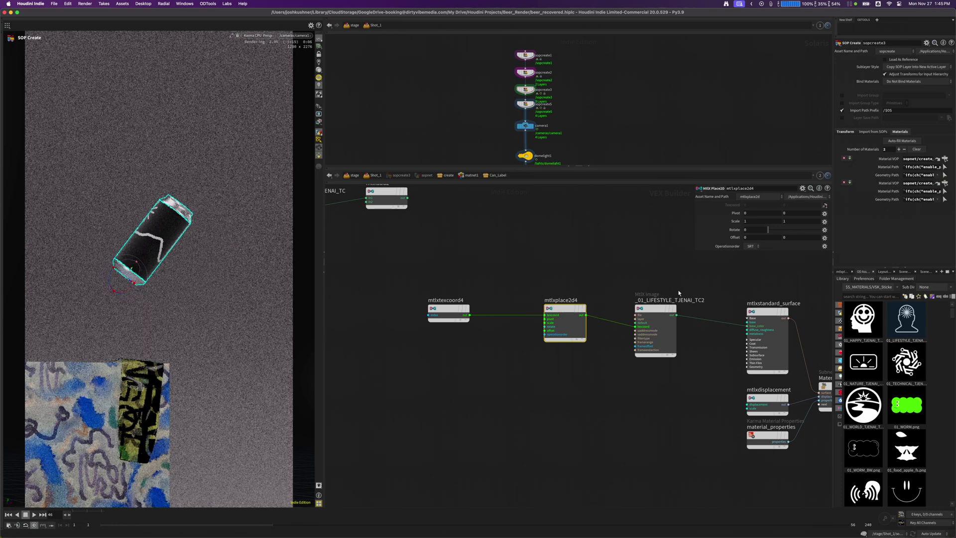
middle_click_drag(741, 224, 682, 229)
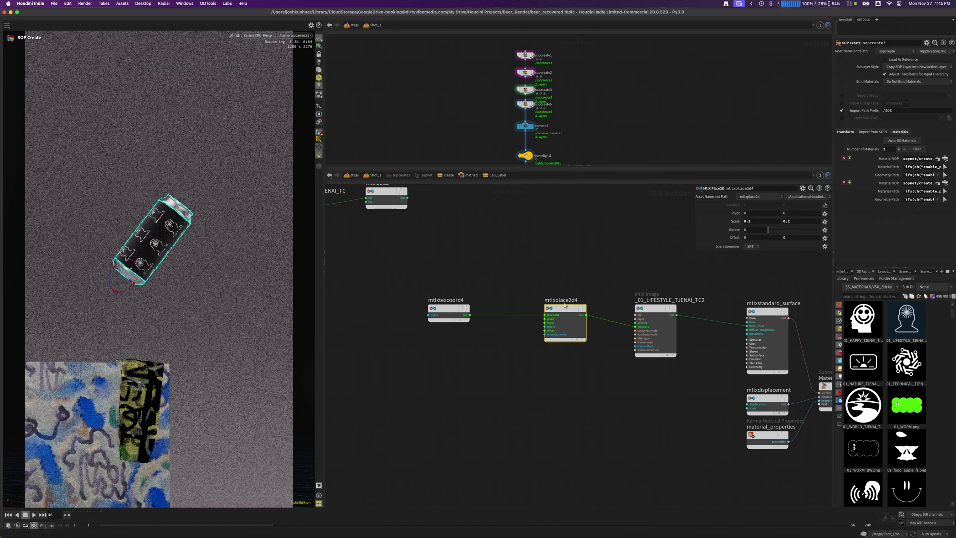
left_click_drag(565, 311, 537, 311)
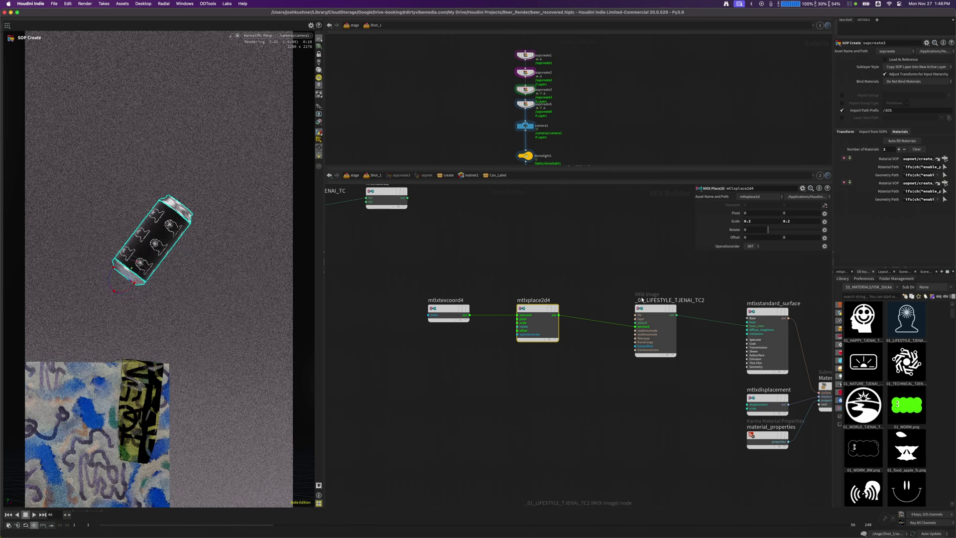
Set both Address Mode U and Address Mode V of the sticker image node to clamp
left_click(653, 308)
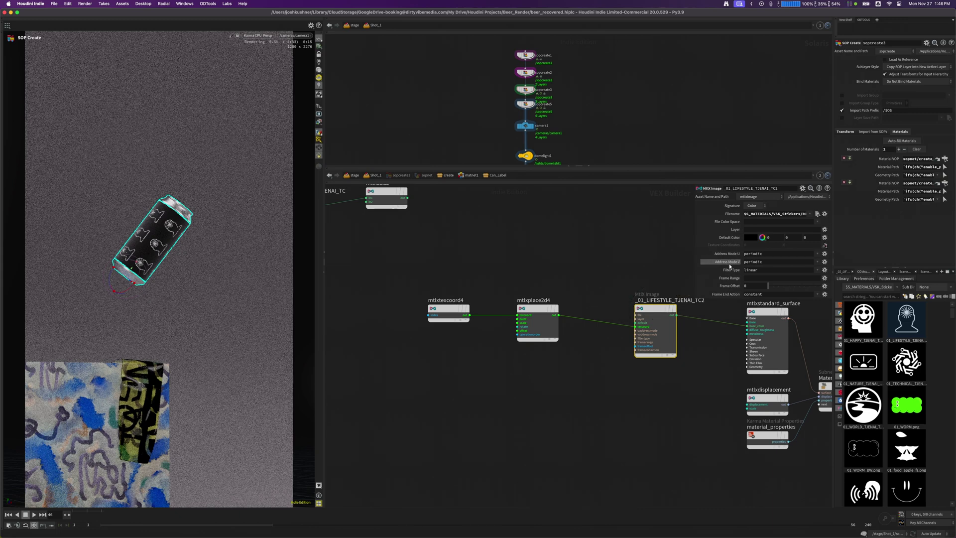
left_click(818, 254)
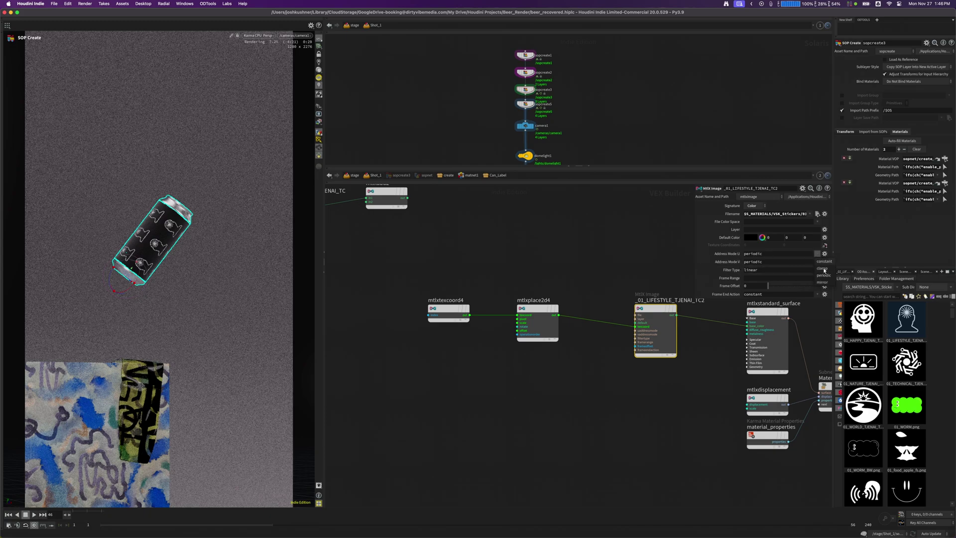
left_click(822, 268)
left_click(817, 262)
left_click(822, 277)
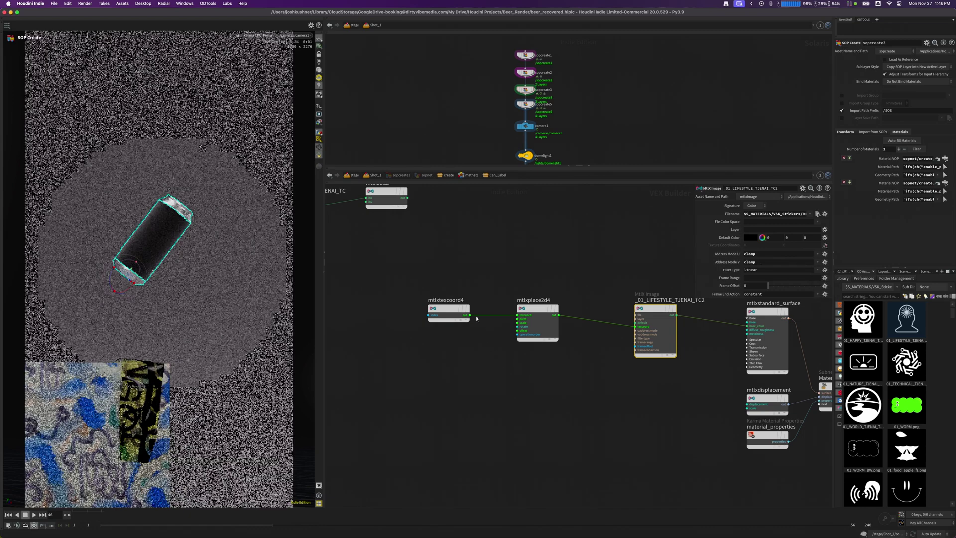
Set the Place2D node's offset to 1.1 and 1.5 to move the sticker onto the can's front
left_click(537, 324)
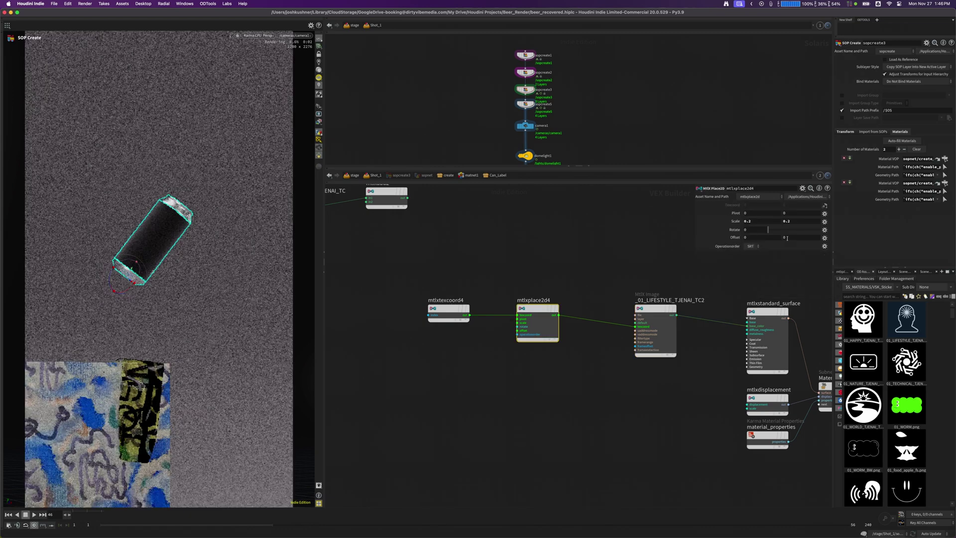
middle_click_drag(789, 238, 816, 233)
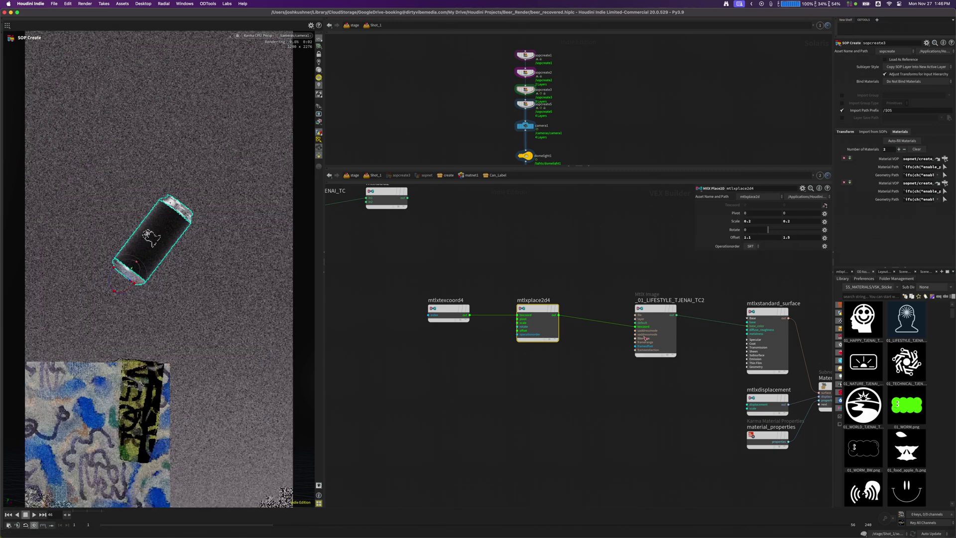
Move the sticker image node closer to its Place2D node and insert an MtlX Add node between the image and the standard surface
left_click_drag(655, 313, 610, 310)
scroll(549, 414, "down", 1)
key("Tab")
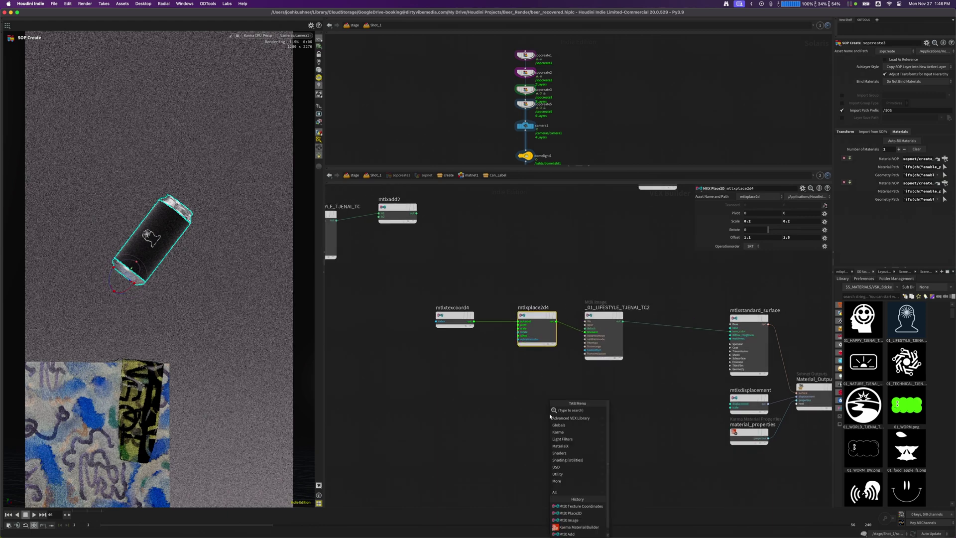
key("Escape")
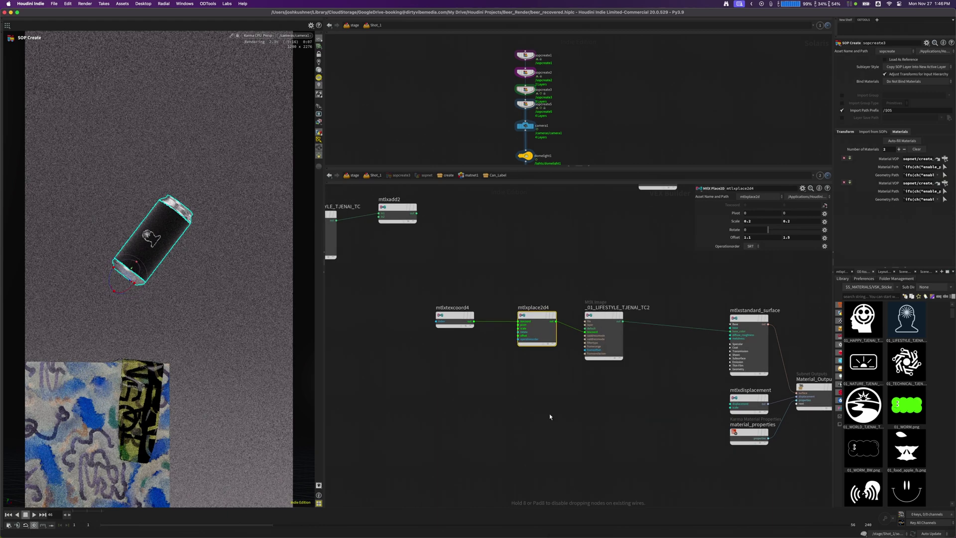
left_click(676, 324)
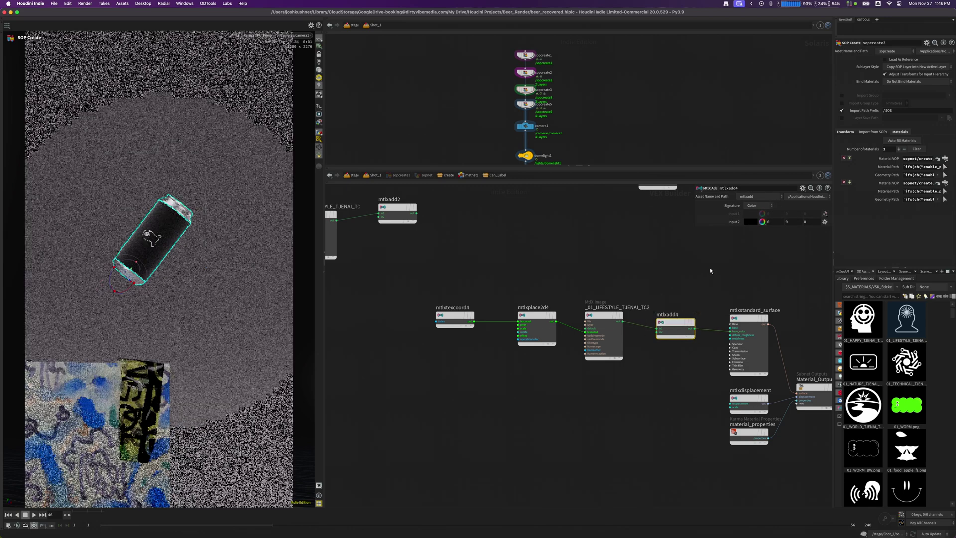
Set the Add node's Input 2 to a pink base color of 0.762, 0.333, 0.333
left_click(751, 222)
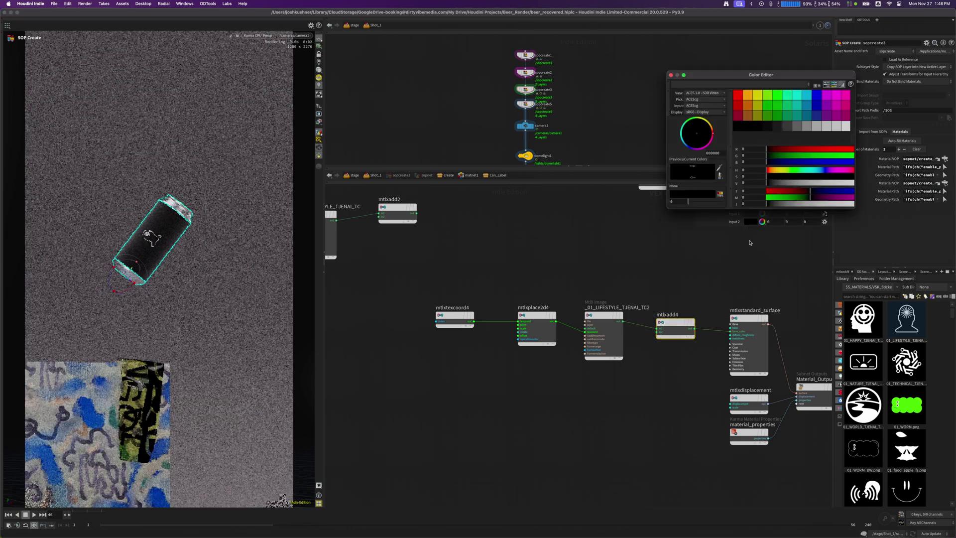
left_click(806, 128)
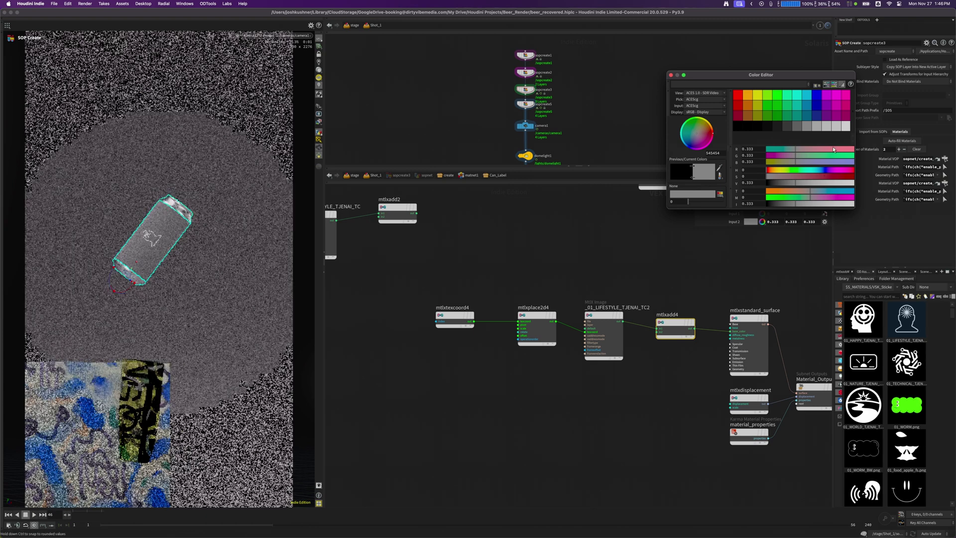
left_click(833, 149)
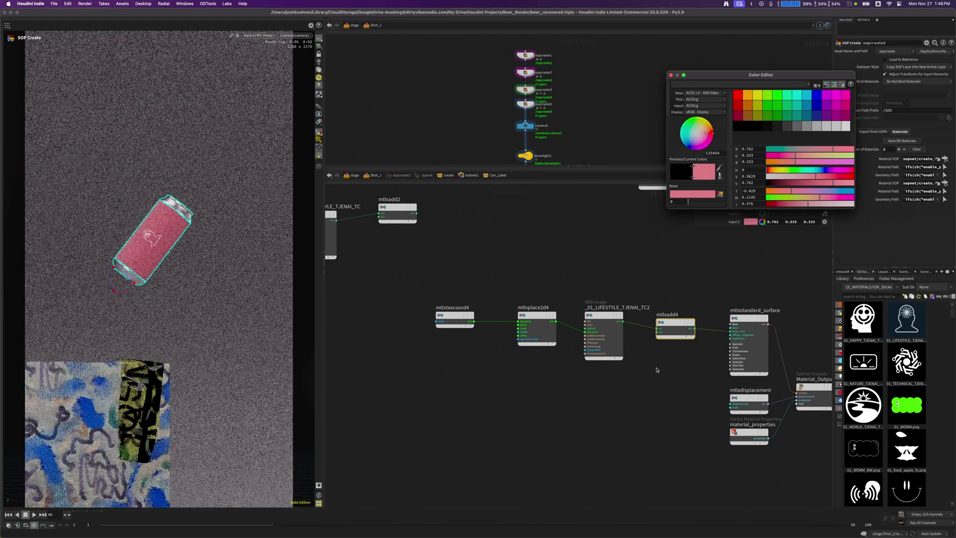
Move the existing yellow wait_for_it sticker's node chain directly beneath the current sticker chain
scroll(657, 369, "down", 1)
scroll(629, 401, "down", 1)
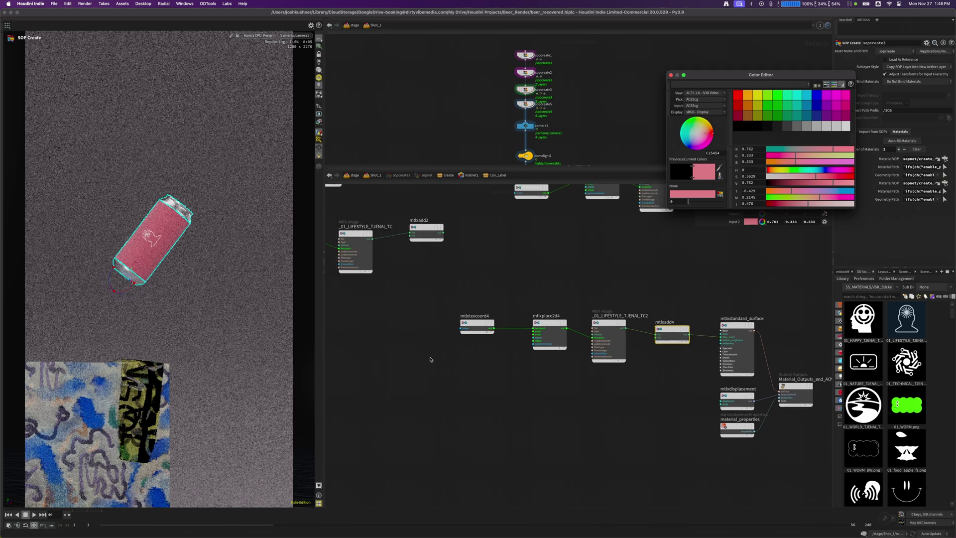
scroll(430, 359, "down", 3)
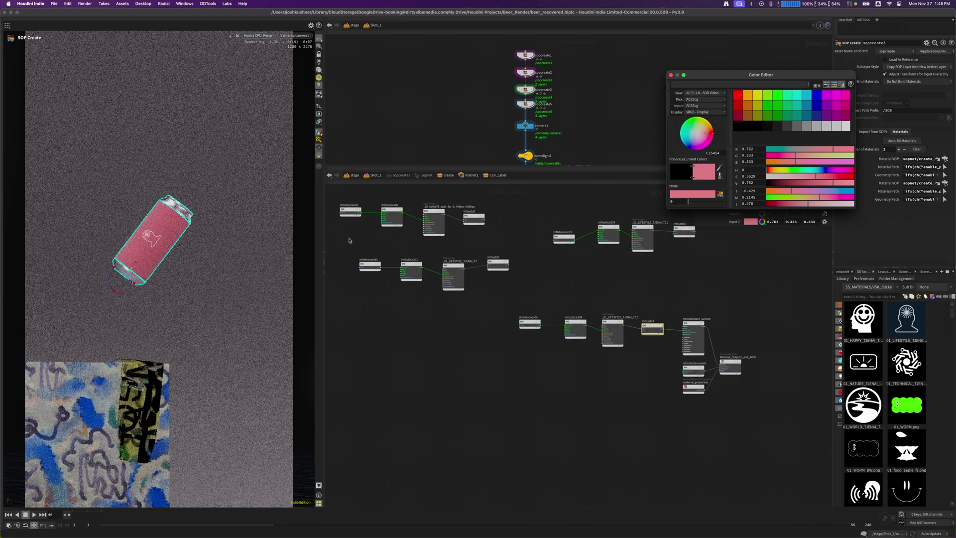
left_click_drag(349, 238, 660, 363)
scroll(661, 363, "up", 5)
Delete the yellow sticker chain's own Add node and connect its image output to the second input of mtlxadd4
left_click(608, 385)
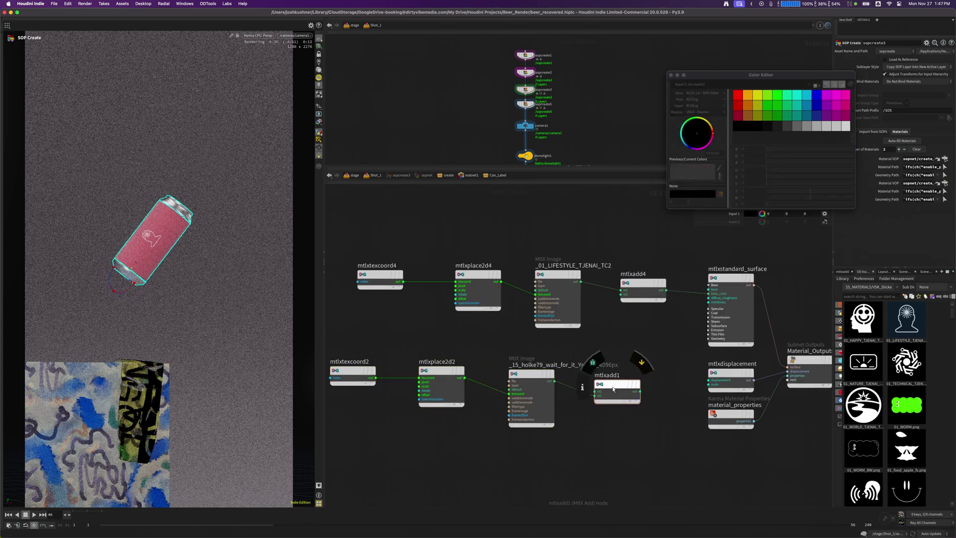
key("Delete")
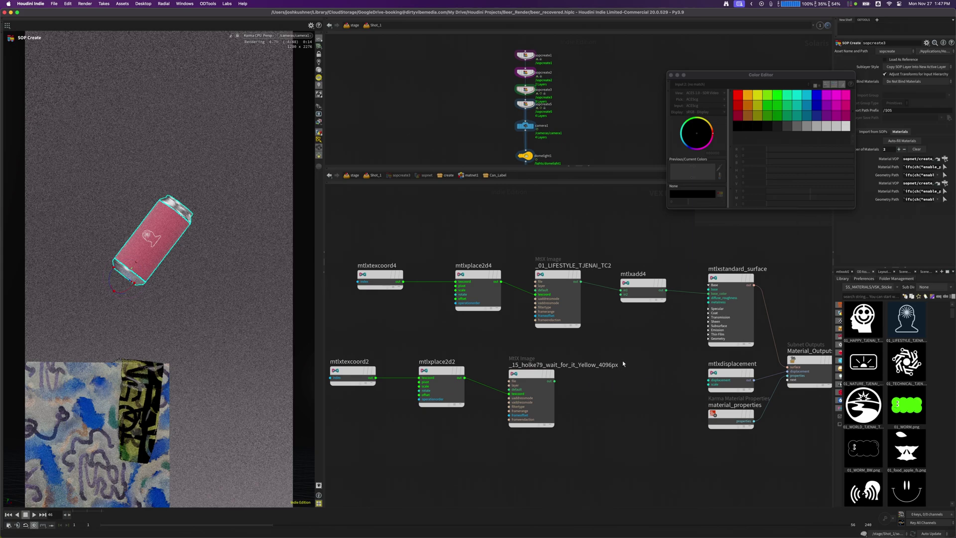
left_click(555, 381)
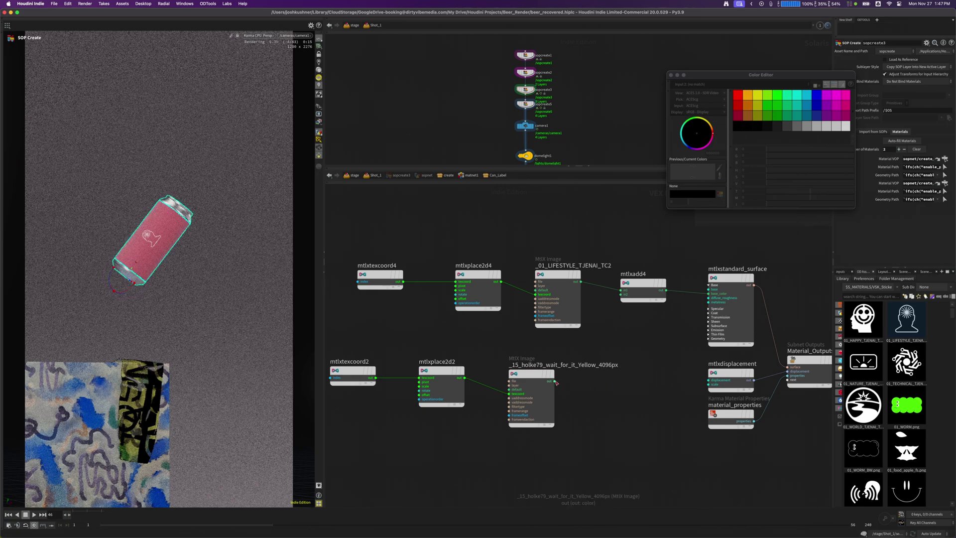
left_click(621, 300)
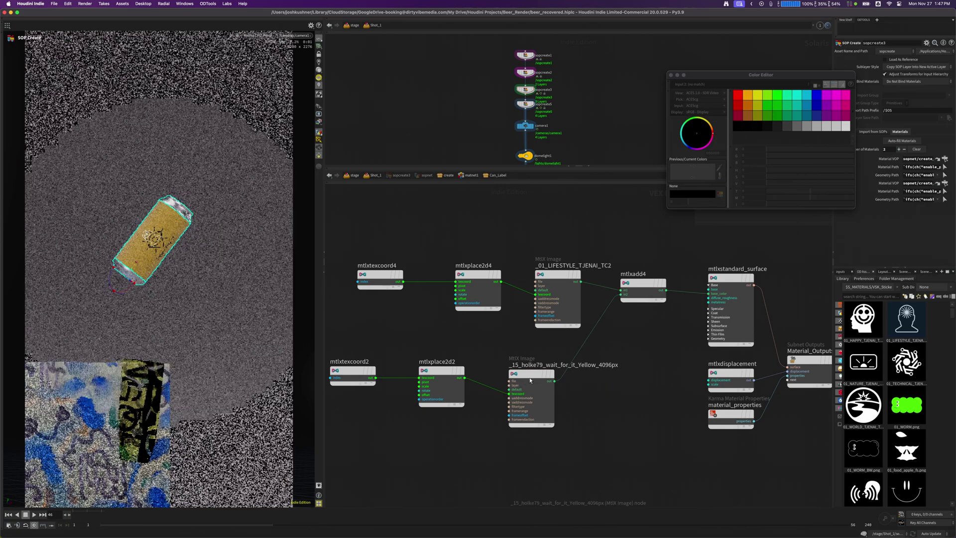
Set the first offset value of the yellow sticker's Place2D node to 0, moving the Color Editor out of the way
left_click(441, 378)
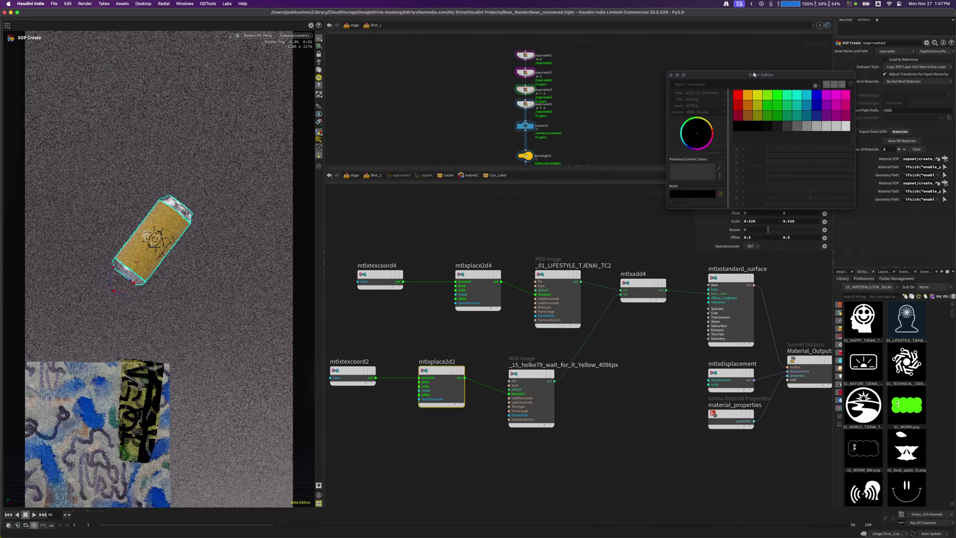
left_click_drag(754, 75, 635, 30)
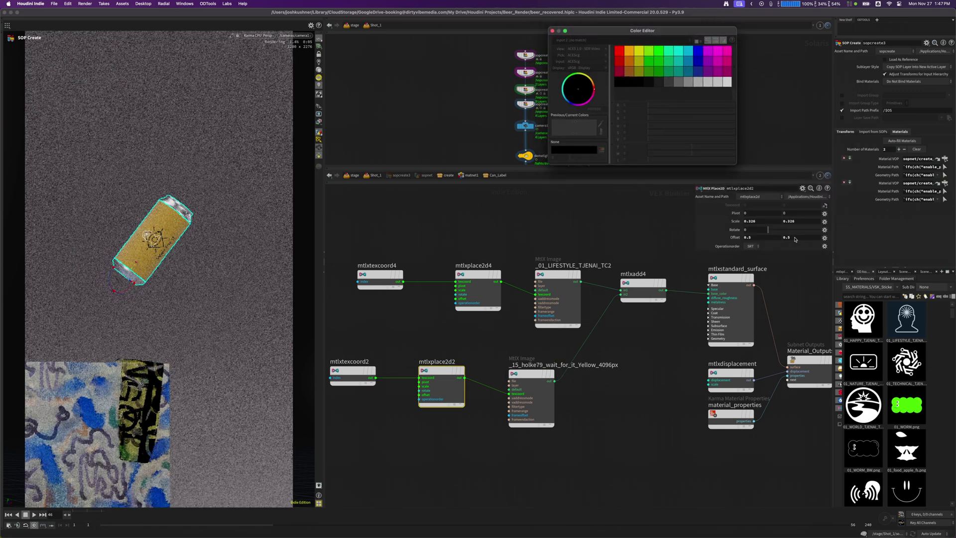
middle_click_drag(767, 238, 727, 252)
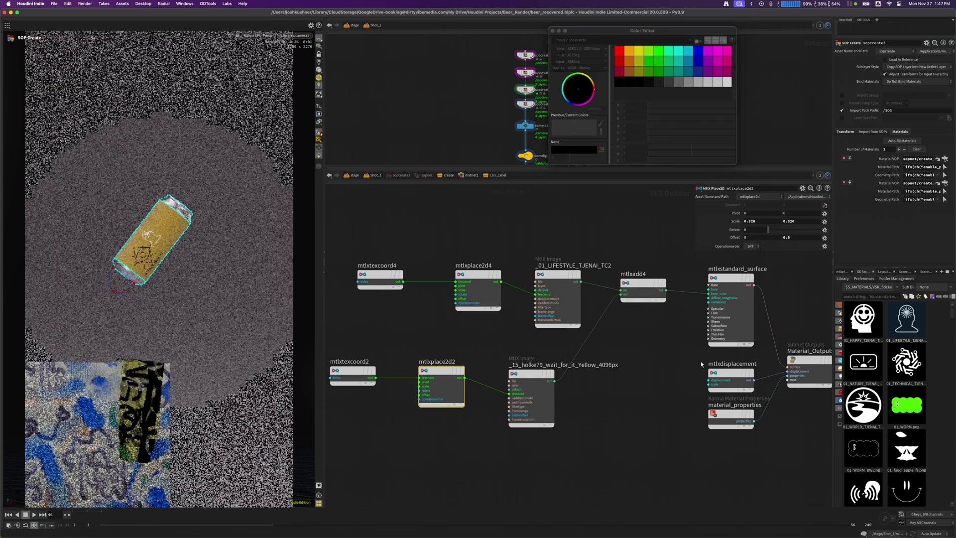
Select the mtlxadd4 node that combines the two sticker images
scroll(663, 370, "down", 2)
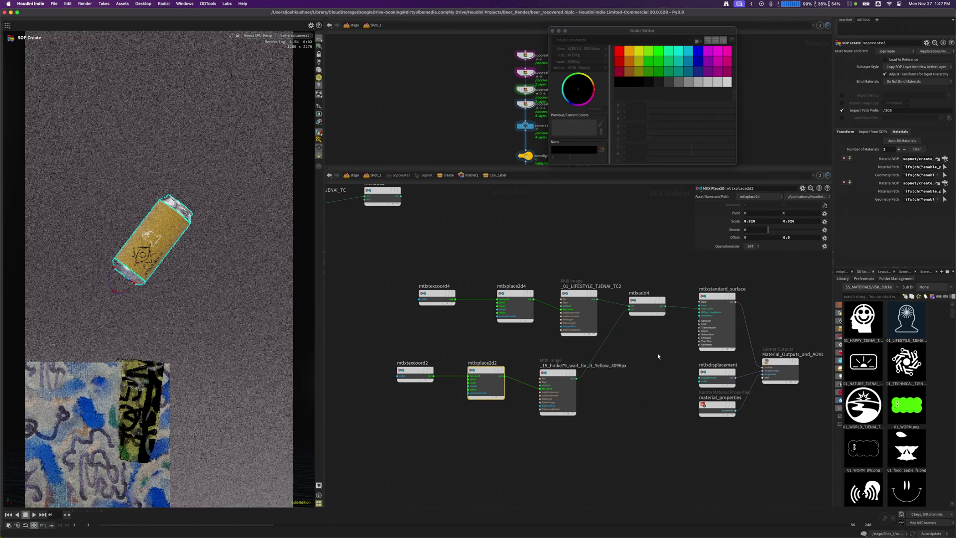
left_click(656, 301)
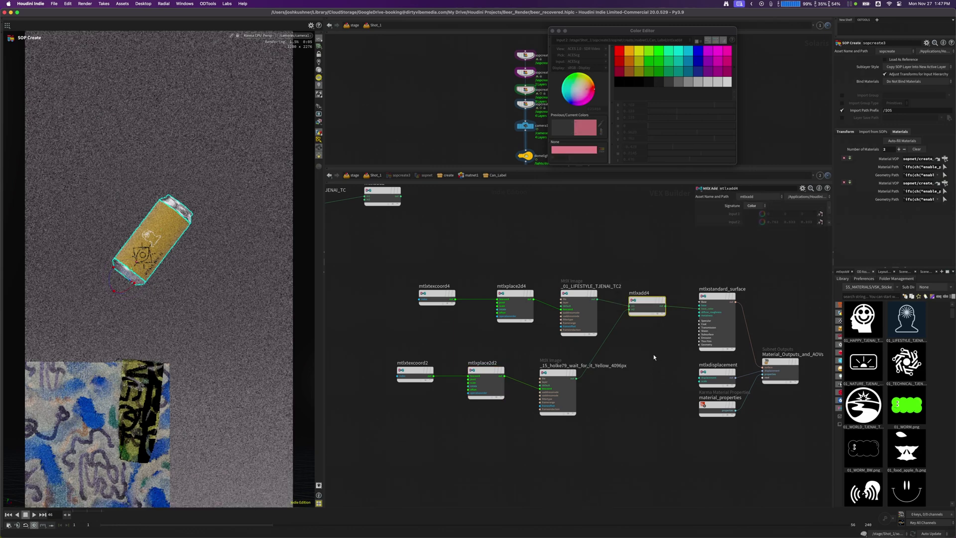
middle_click_drag(654, 357, 603, 356)
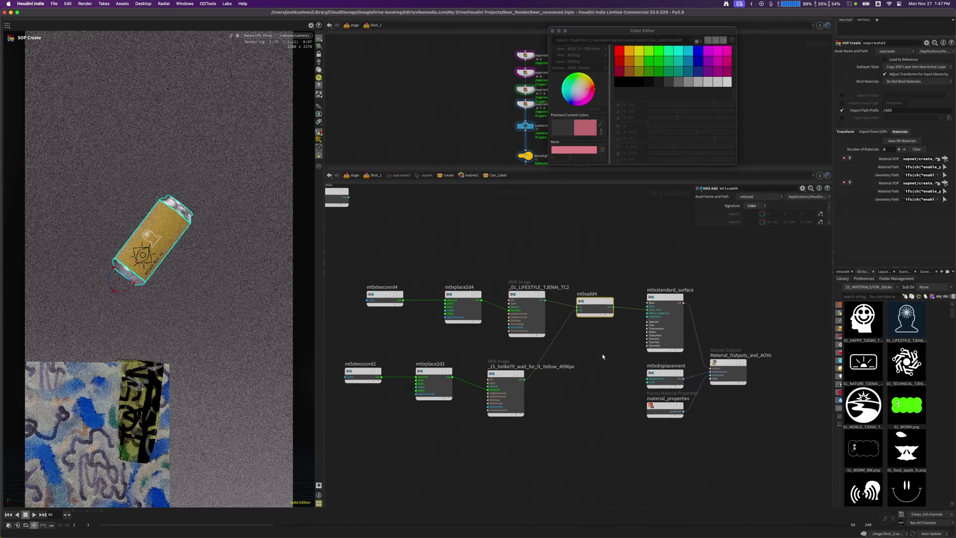